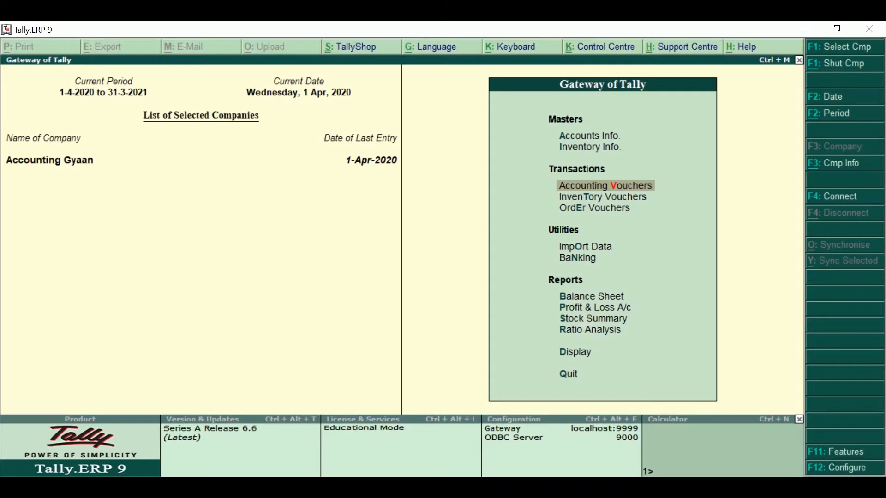
Step: Switch to VOUCHERS.docx in WPS Office and read the journal voucher explanation, list of entries and three worked examples
{"action": "key", "text": "alt+Tab"}
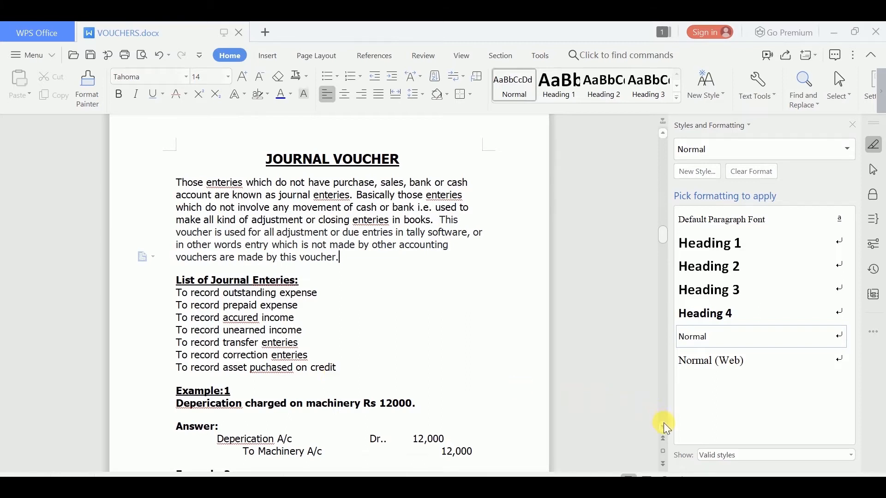
{"action": "scroll", "coordinate": [663, 423], "scroll_direction": "down", "scroll_amount": 3}
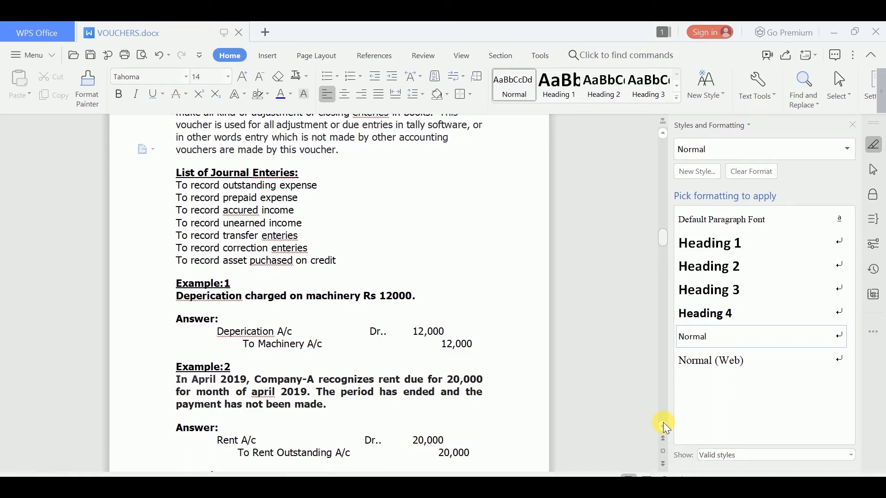
{"action": "scroll", "coordinate": [663, 422], "scroll_direction": "down", "scroll_amount": 3}
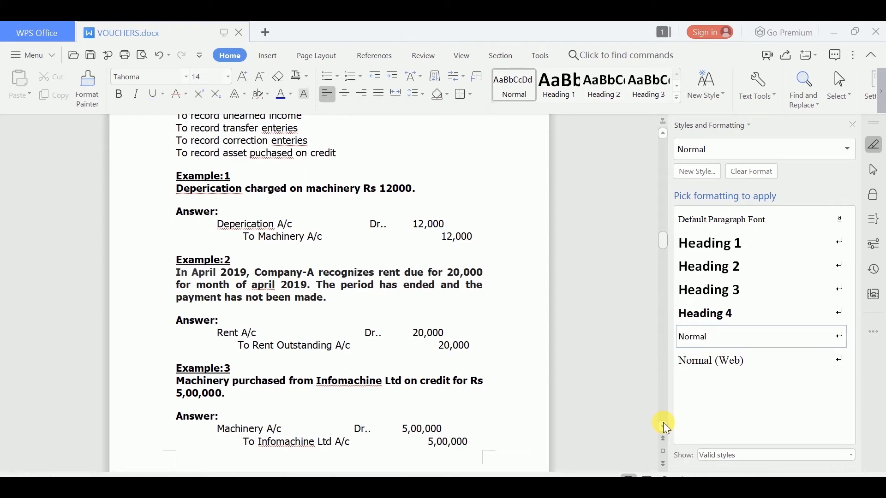
{"action": "scroll", "coordinate": [662, 425], "scroll_direction": "down", "scroll_amount": 2}
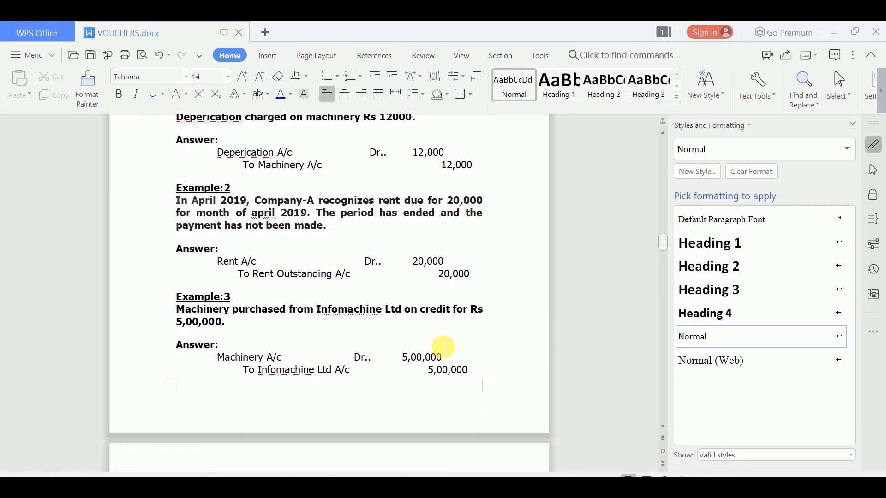
{"action": "scroll", "coordinate": [577, 342], "scroll_direction": "up", "scroll_amount": 2}
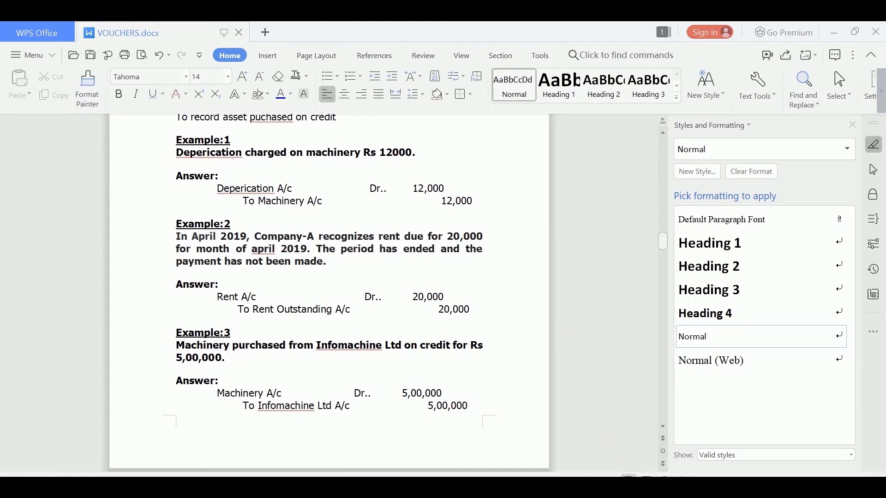
Step: Switch back to Tally.ERP 9 and open a new Journal voucher among the accounting vouchers
{"action": "mouse_move", "coordinate": [598, 490]}
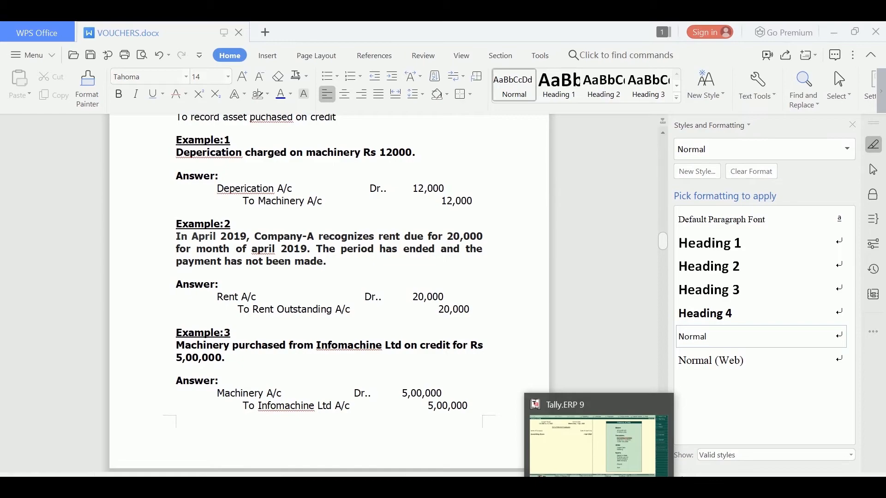
{"action": "left_click", "coordinate": [599, 490]}
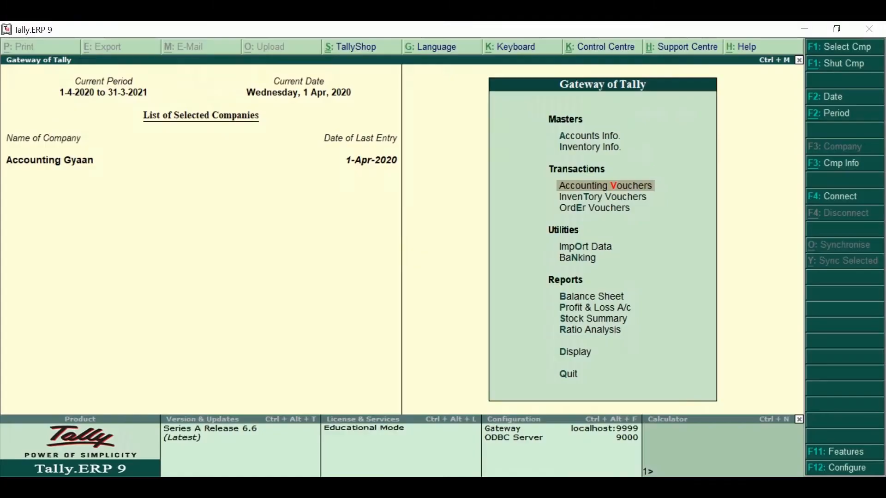
{"action": "left_click", "coordinate": [588, 188]}
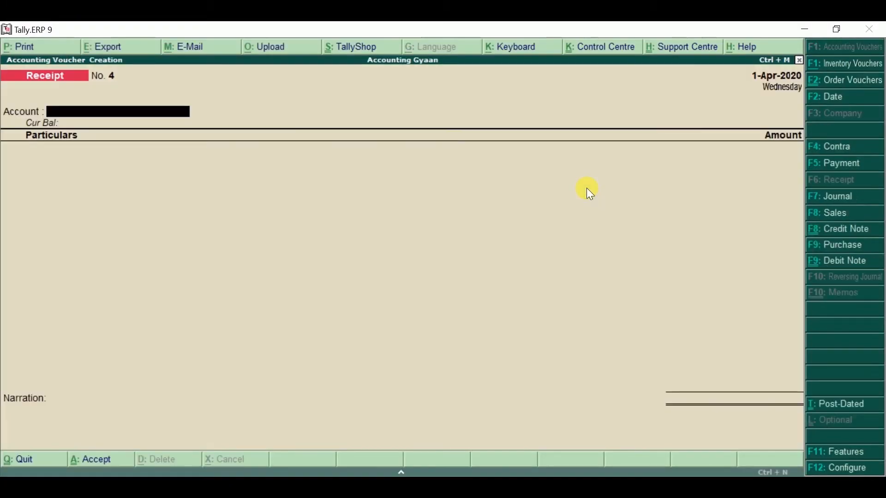
{"action": "left_click", "coordinate": [837, 201]}
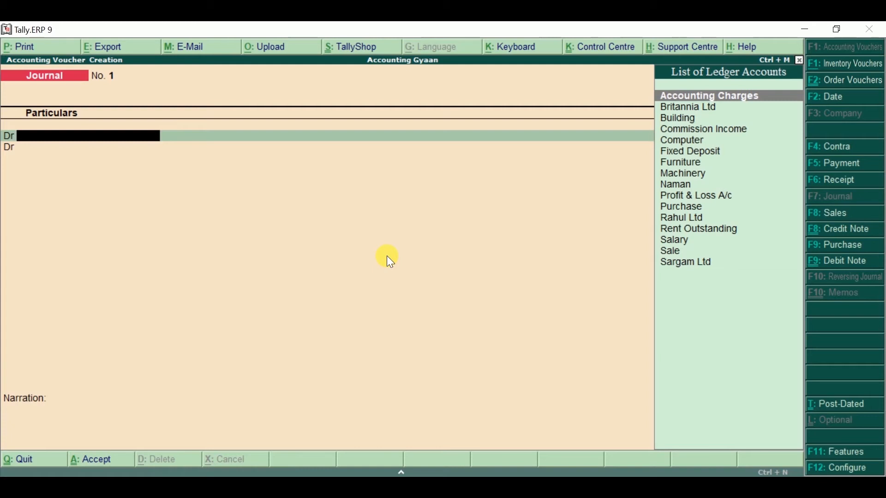
Step: Create a ledger named Deperciation under Indirect Expenses from the voucher's debit line and save it
{"action": "key", "text": "alt+c"}
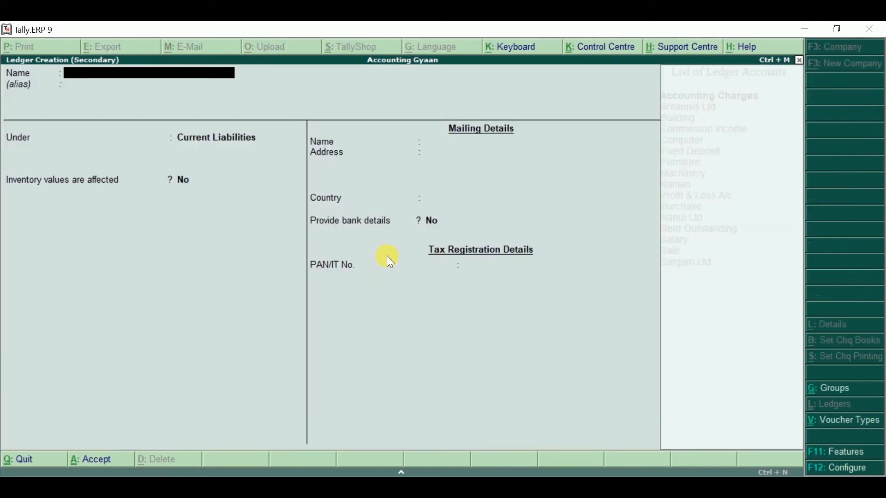
{"action": "type", "text": "Depercia"}
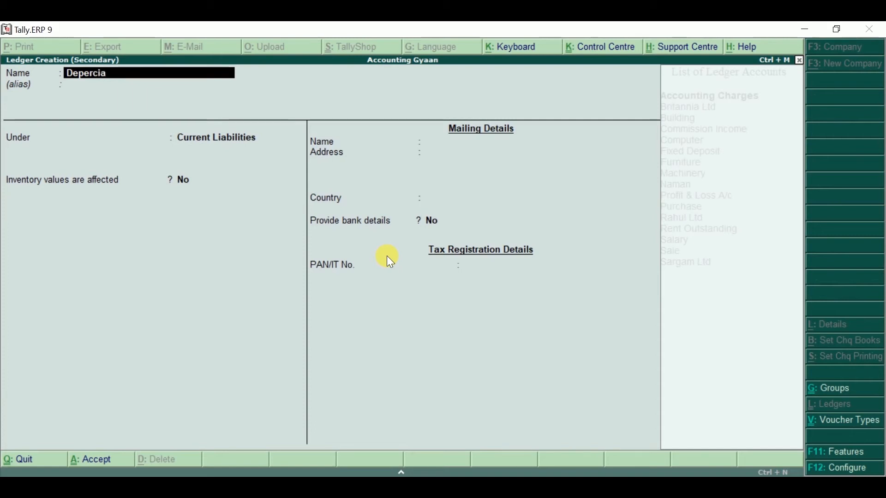
{"action": "type", "text": "tion"}
{"action": "key", "text": "Return"}
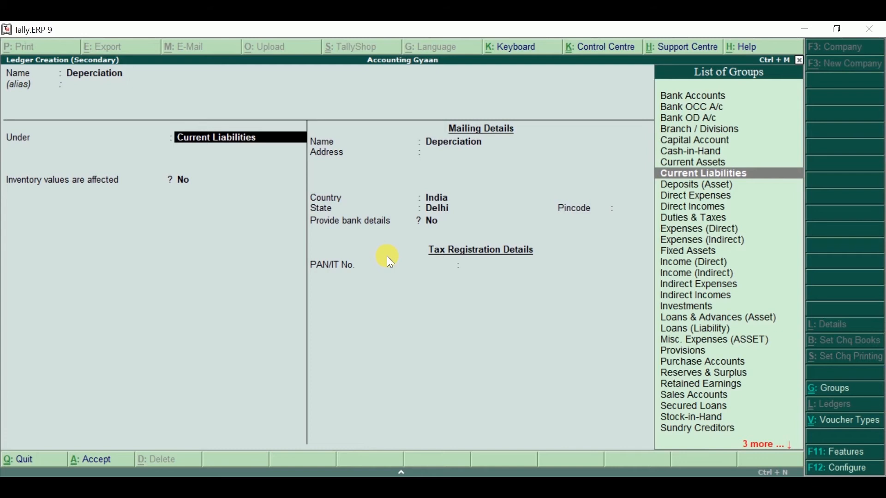
{"action": "type", "text": "Indire"}
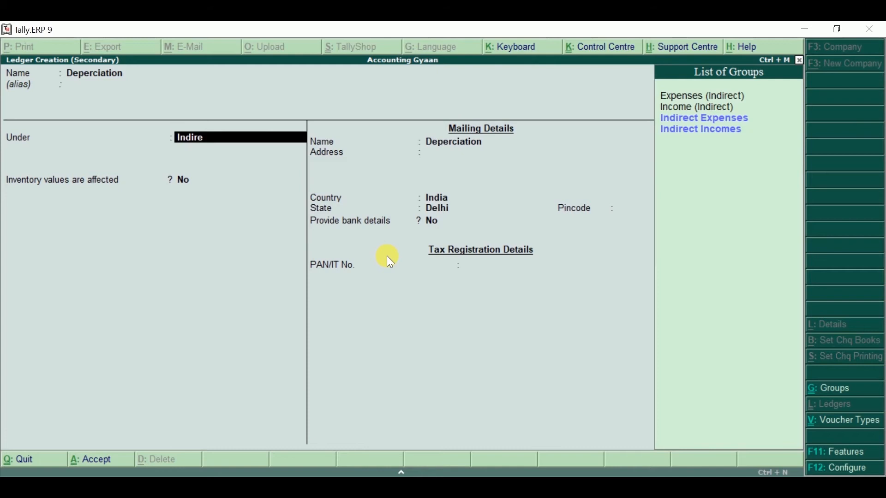
{"action": "key", "text": "Down"}
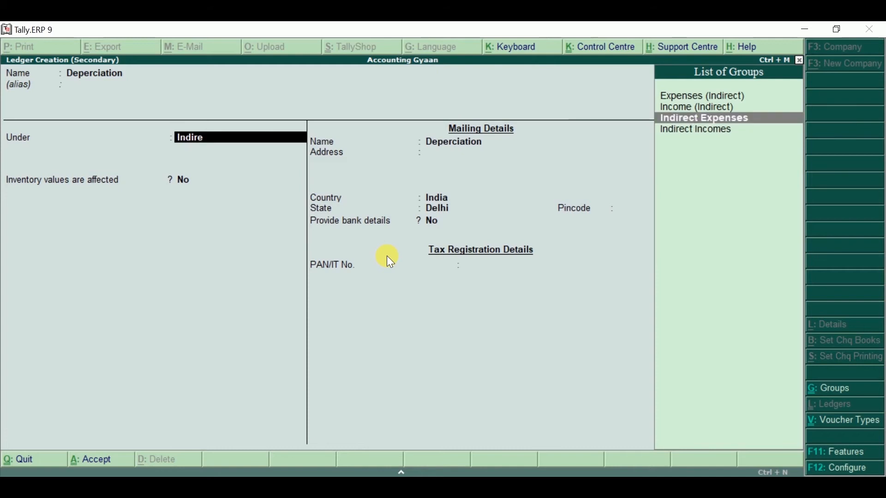
{"action": "key", "text": "Return"}
{"action": "key", "text": "Return"}
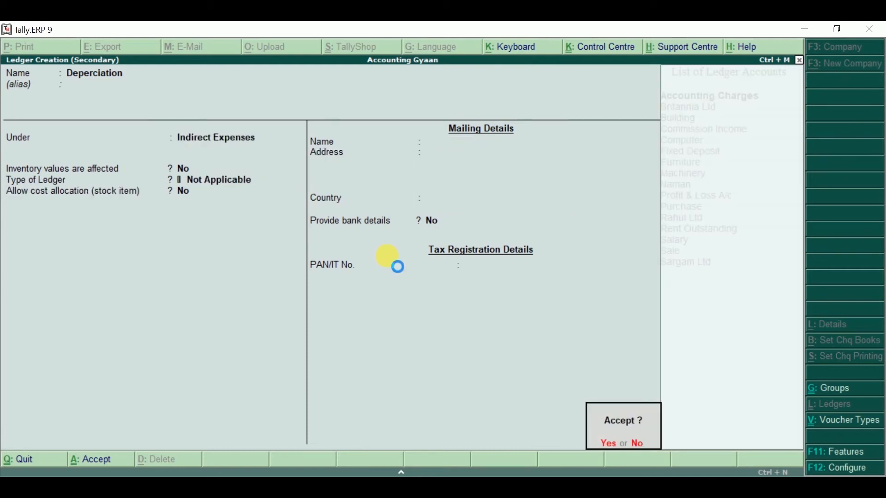
{"action": "key", "text": "Return"}
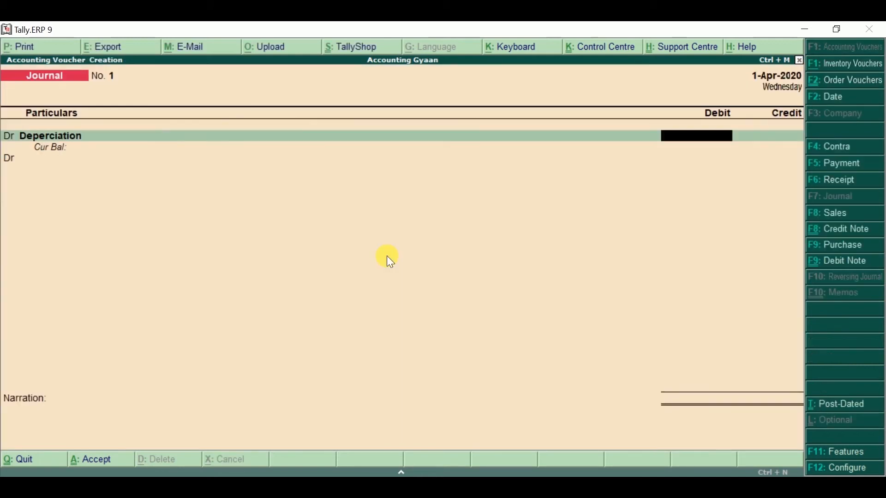
Step: Debit the Deperciation ledger with 12000 and credit Machinery with the same amount
{"action": "type", "text": "12000"}
{"action": "key", "text": "Return"}
{"action": "type", "text": "c"}
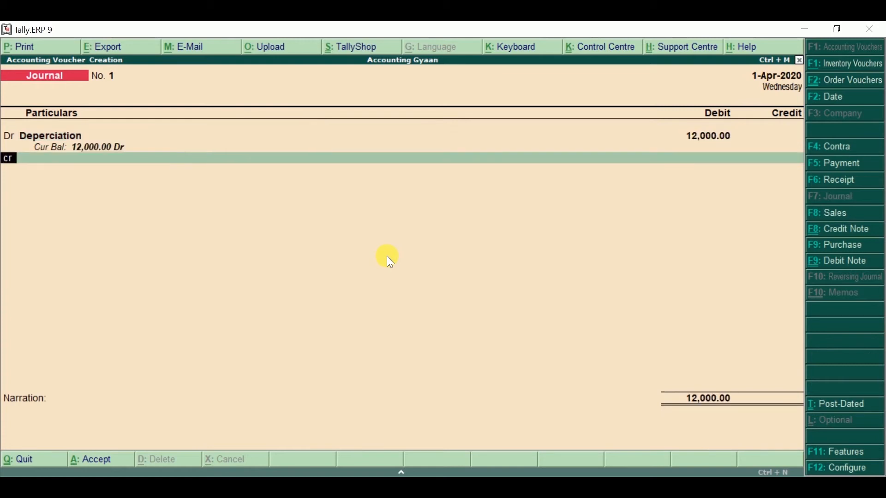
{"action": "key", "text": "Return"}
{"action": "type", "text": "Mach"}
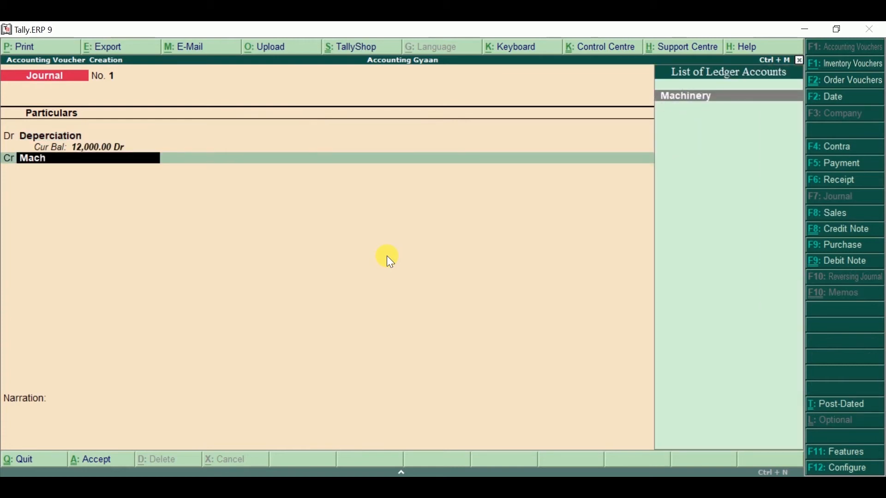
{"action": "key", "text": "Return"}
{"action": "key", "text": "Return"}
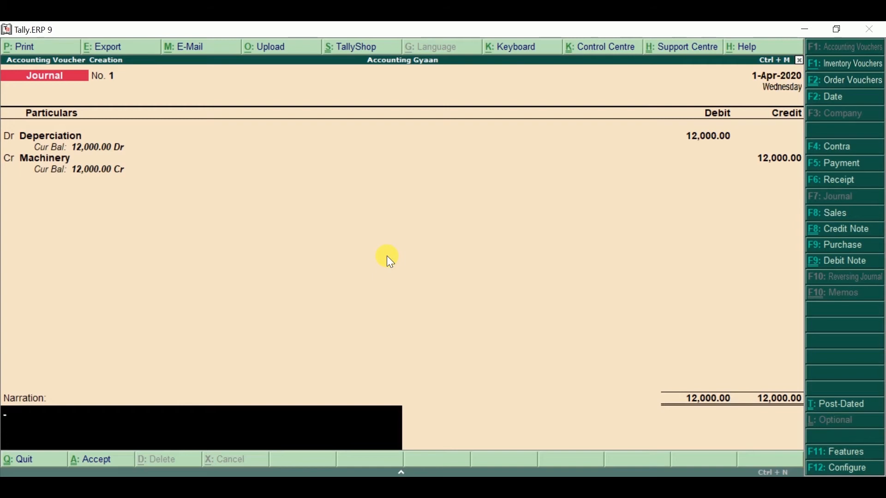
Step: Enter the narration "Being deperciation charged on the machinery" and save the journal voucher
{"action": "type", "text": "Being deperca"}
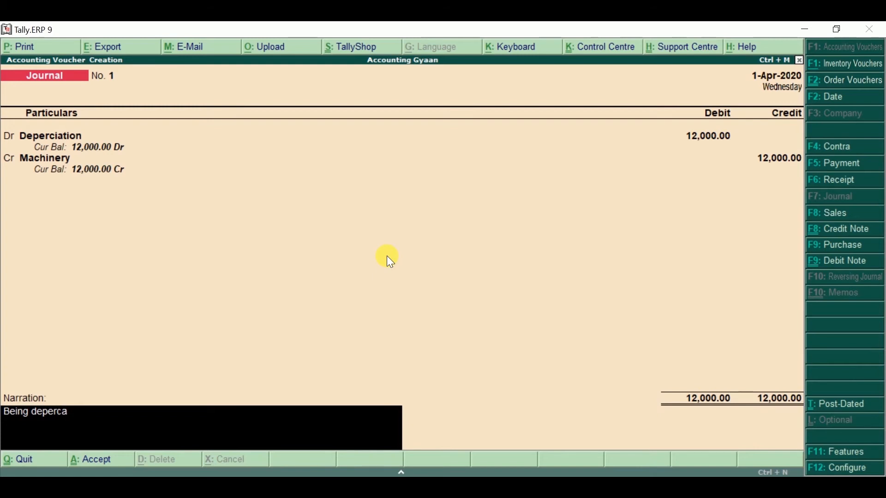
{"action": "key", "text": "BackSpace"}
{"action": "type", "text": "iation charged on the"}
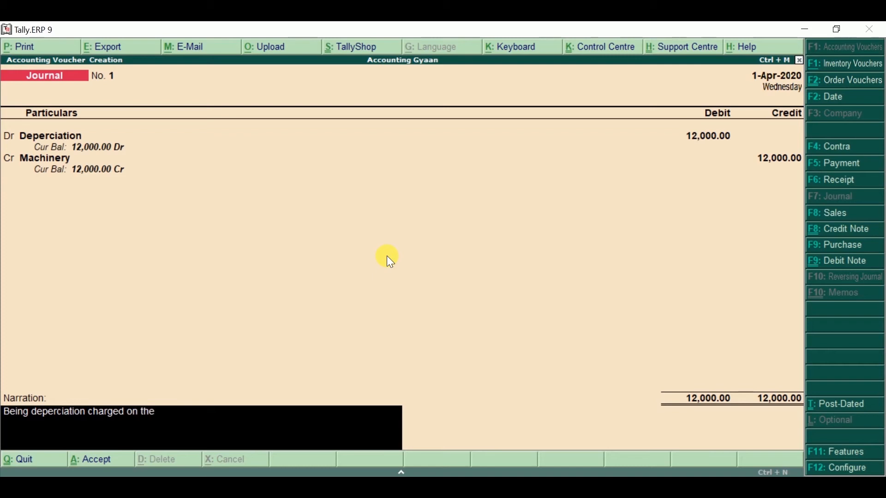
{"action": "type", "text": " machinery"}
{"action": "key", "text": "Return"}
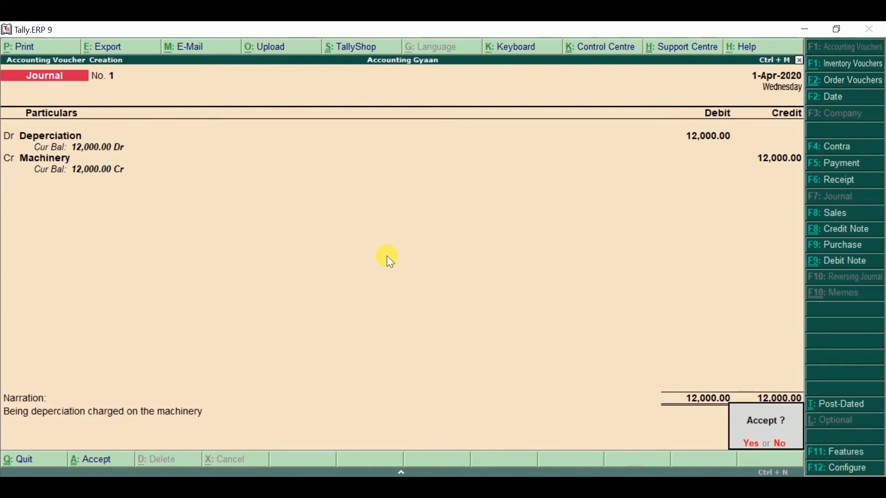
{"action": "key", "text": "Return"}
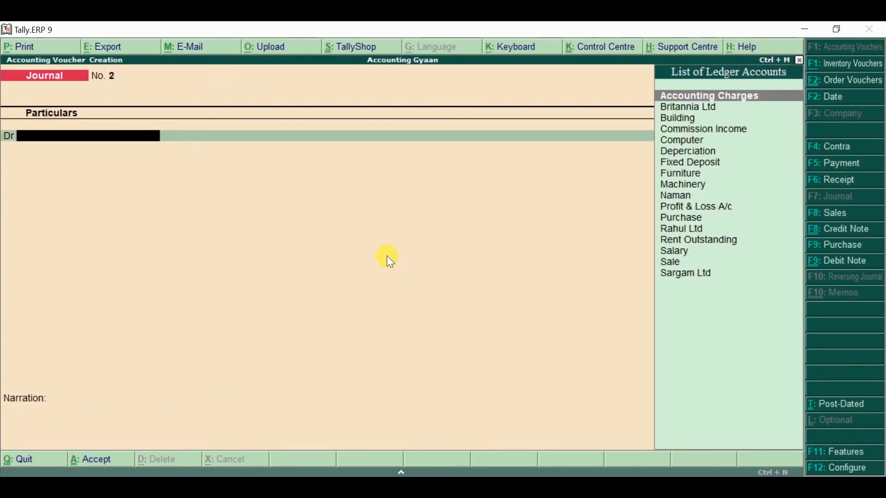
Step: Consult Example 2 in VOUCHERS.docx, and create a ledger named Rent under Indirect Expenses from the new journal voucher's debit line
{"action": "key", "text": "alt+Tab"}
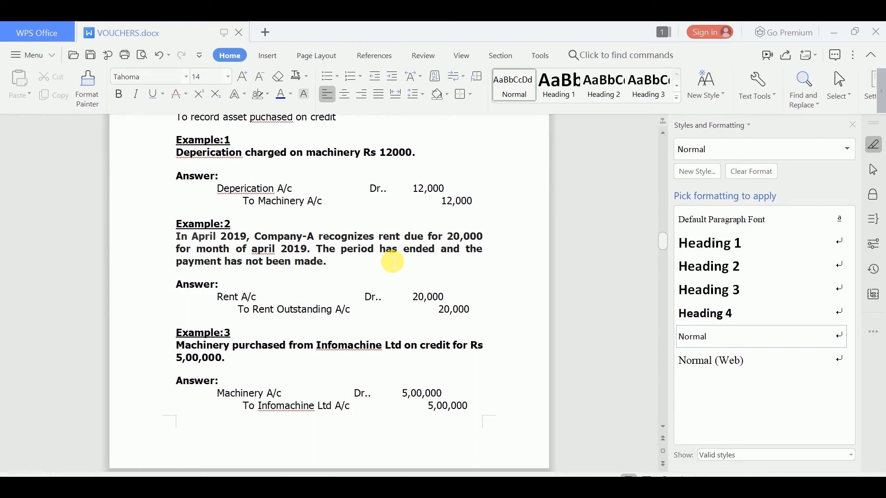
{"action": "key", "text": "alt+Tab"}
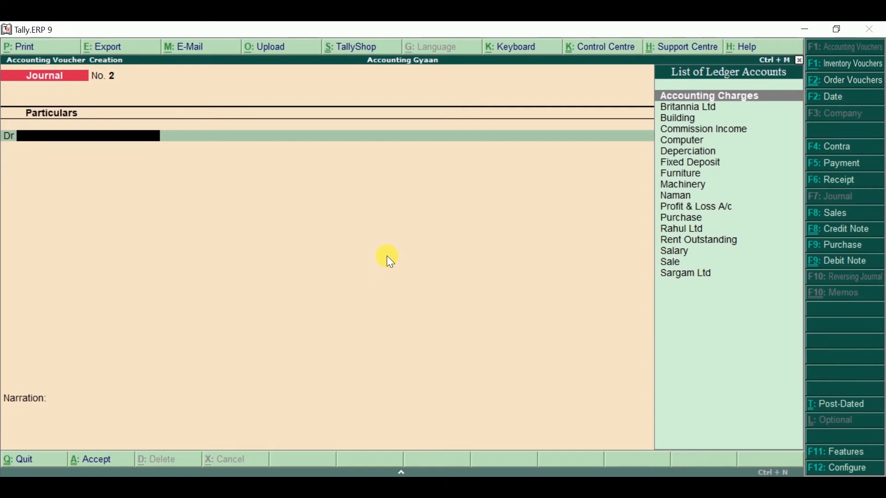
{"action": "key", "text": "alt+c"}
{"action": "type", "text": "Re"}
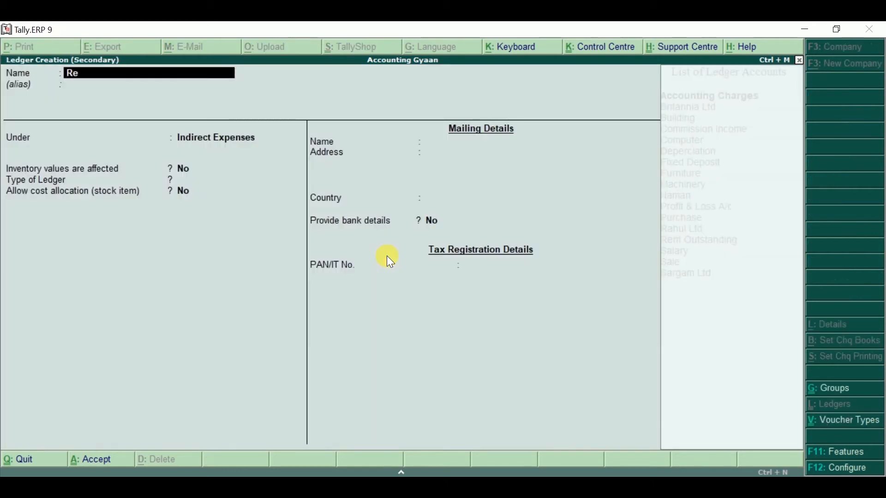
{"action": "type", "text": "nt"}
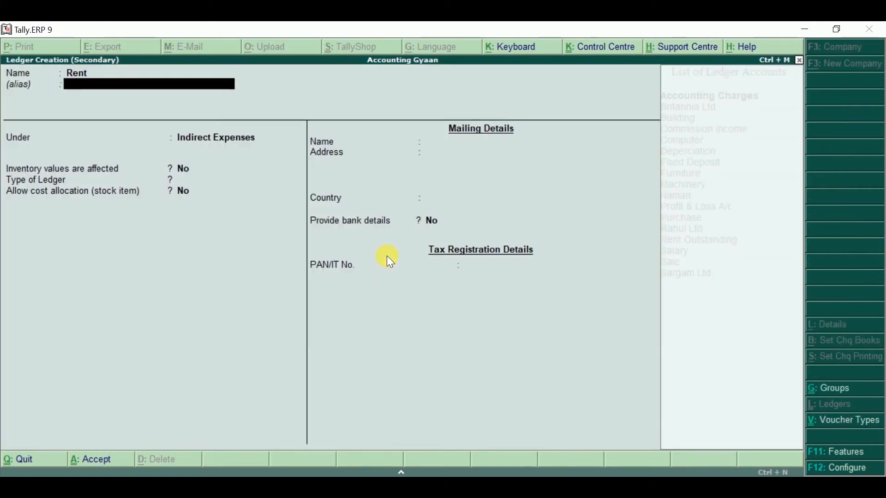
{"action": "key", "text": "Return"}
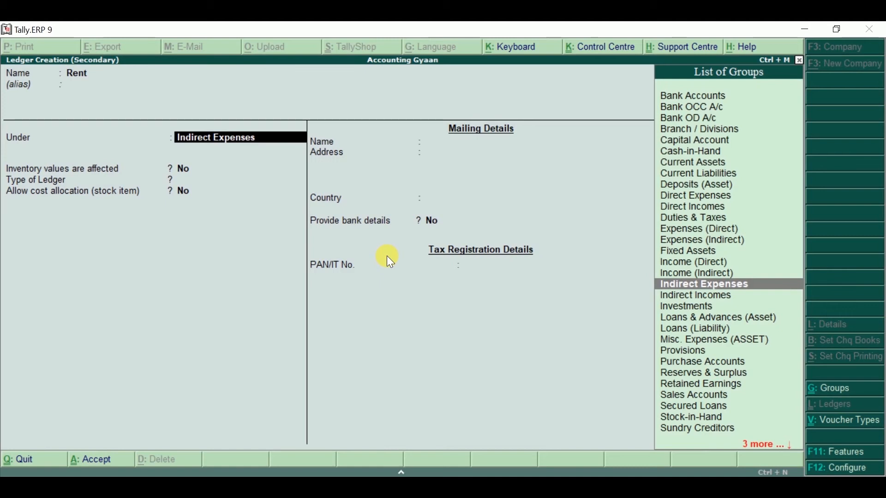
{"action": "key", "text": "Return"}
{"action": "key", "text": "Return"}
{"action": "key", "text": "Return"}
{"action": "key", "text": "Return"}
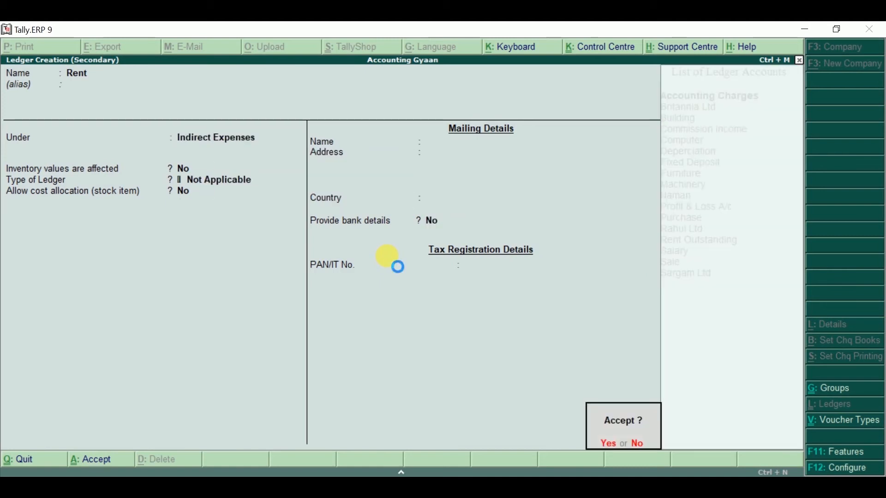
{"action": "key", "text": "Return"}
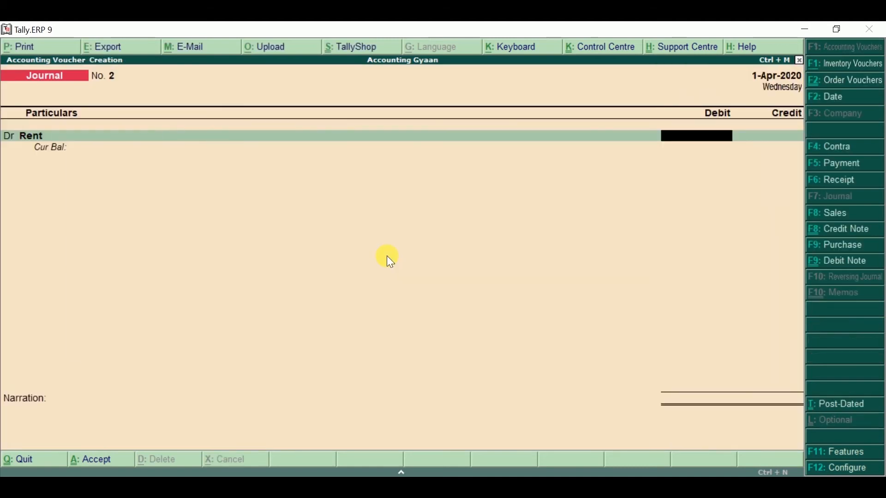
Step: Debit the Rent ledger with 20000 and credit Rent Outstanding with the same amount
{"action": "key", "text": "alt+Tab"}
{"action": "key", "text": "alt+Tab"}
{"action": "type", "text": "20000"}
{"action": "key", "text": "Return"}
{"action": "key", "text": "Return"}
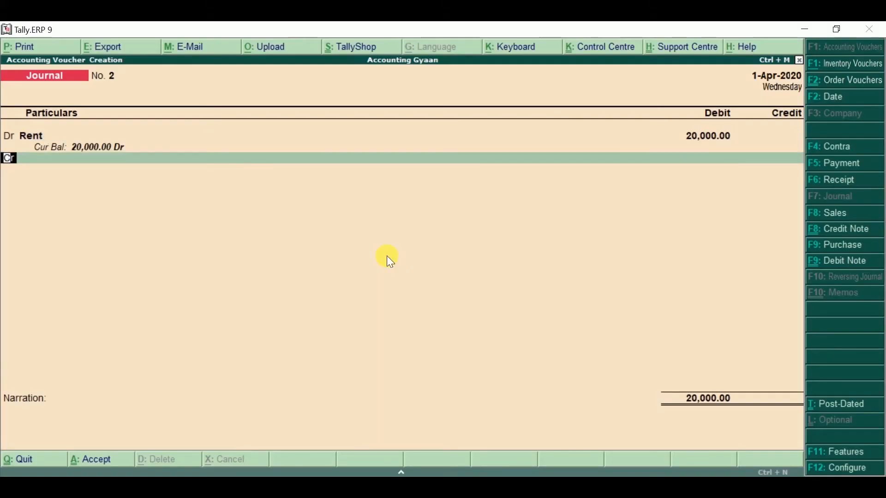
{"action": "type", "text": "Re"}
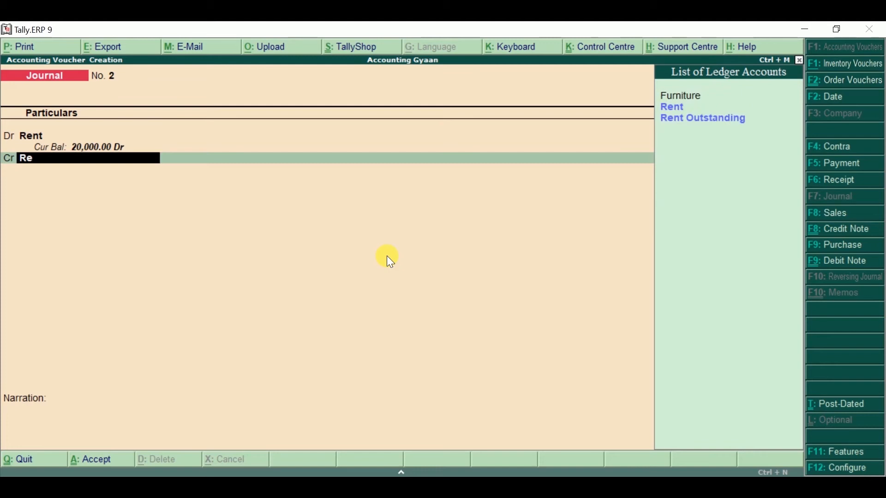
{"action": "type", "text": "nt"}
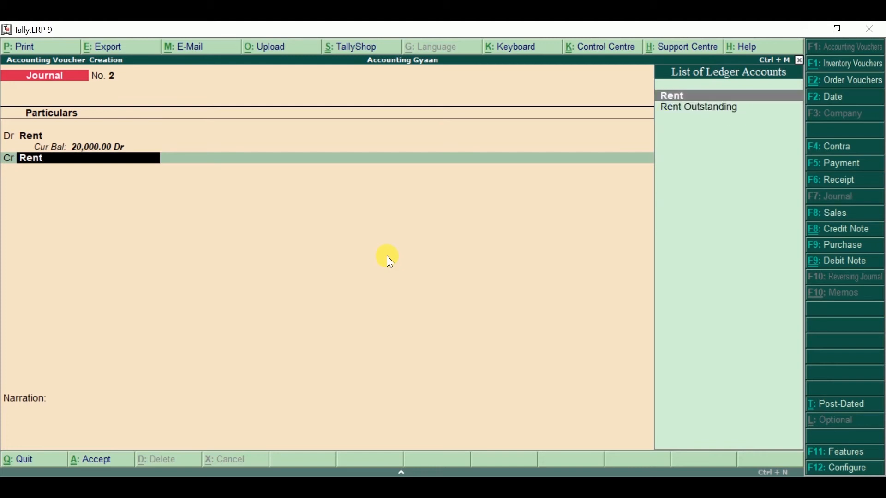
{"action": "key", "text": "Down"}
{"action": "key", "text": "Return"}
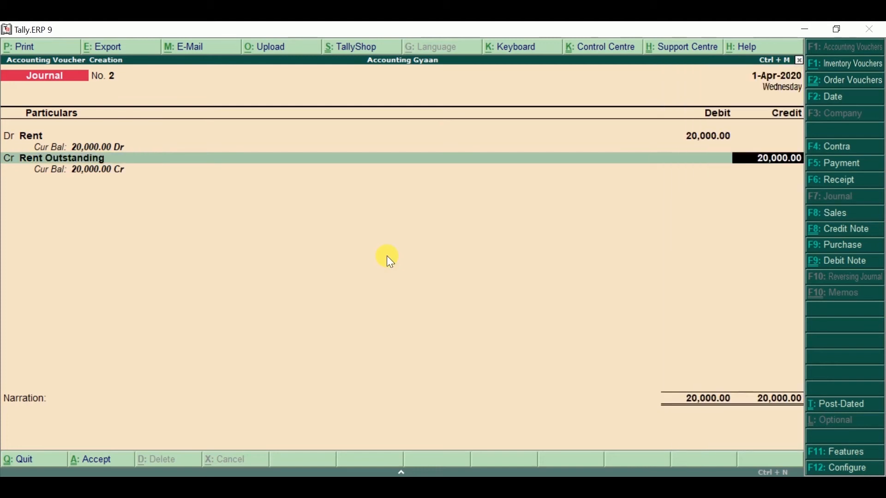
{"action": "key", "text": "Return"}
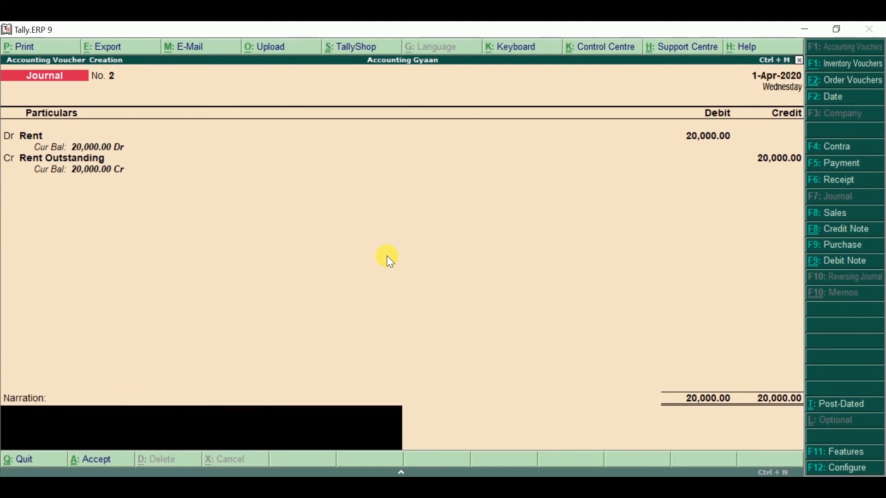
Step: Enter the narration "Being amount of rent has not been paid for the month of april" and save the journal voucher
{"action": "type", "text": "Being amount of r"}
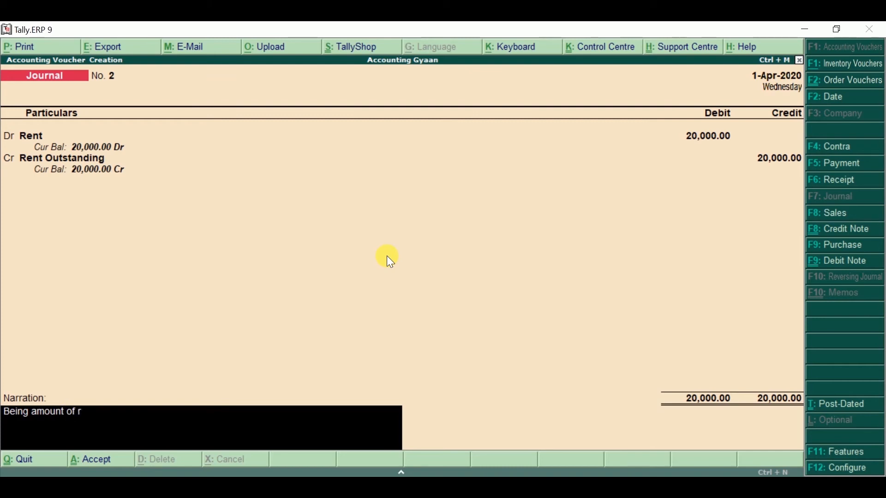
{"action": "type", "text": "ent has not been"}
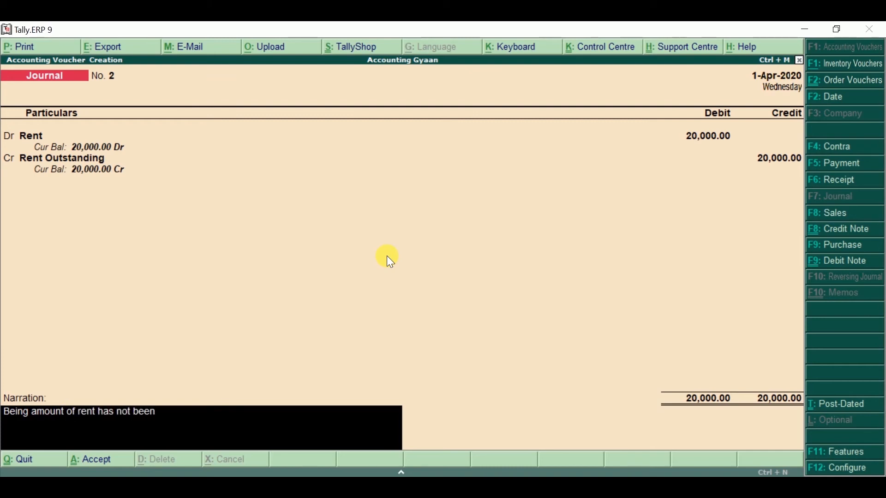
{"action": "type", "text": " paid for the month of april"}
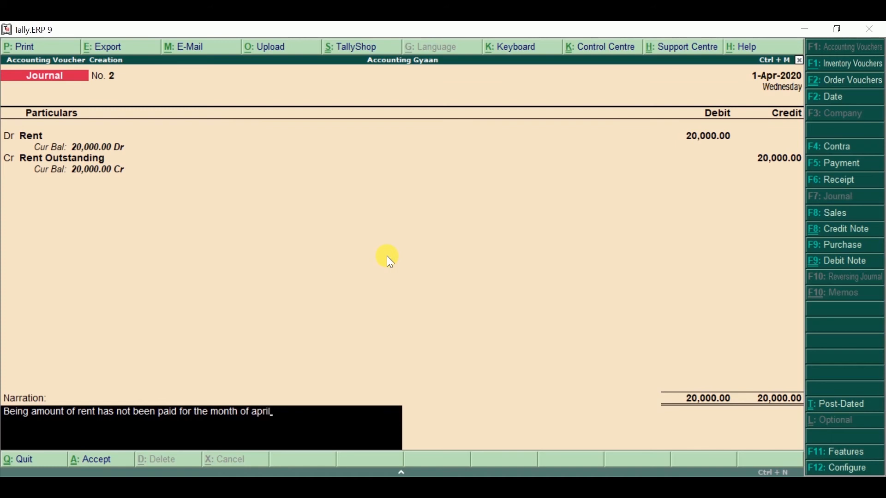
{"action": "key", "text": "Return"}
{"action": "key", "text": "Return"}
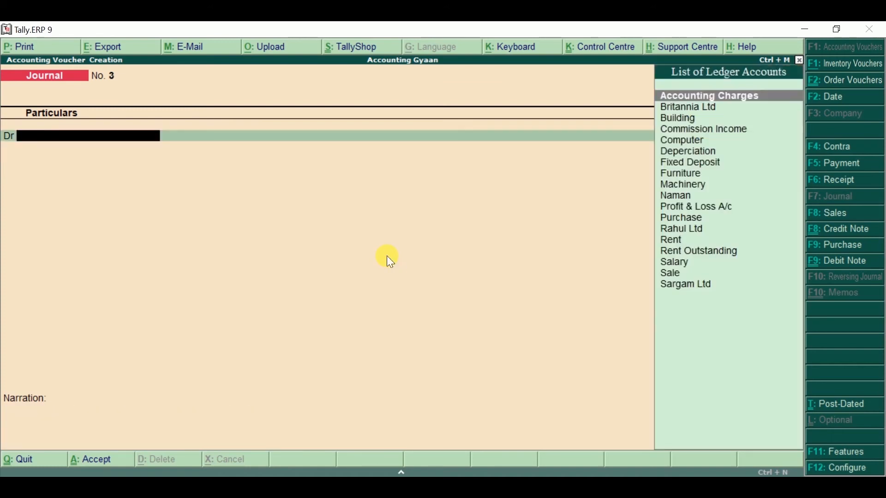
Step: Consult Example 3 in VOUCHERS.docx, and debit the Machinery ledger with 5,00,000 in the new journal voucher
{"action": "key", "text": "alt+Tab"}
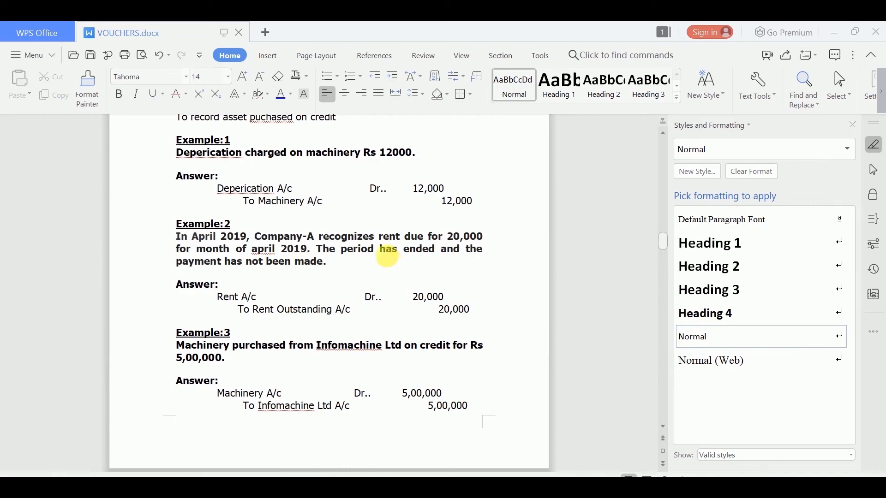
{"action": "key", "text": "alt+Tab"}
{"action": "type", "text": "M"}
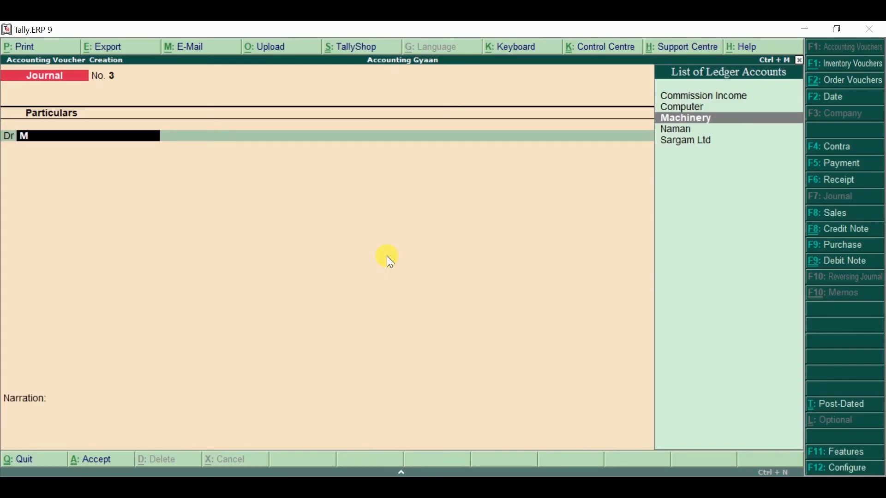
{"action": "key", "text": "Return"}
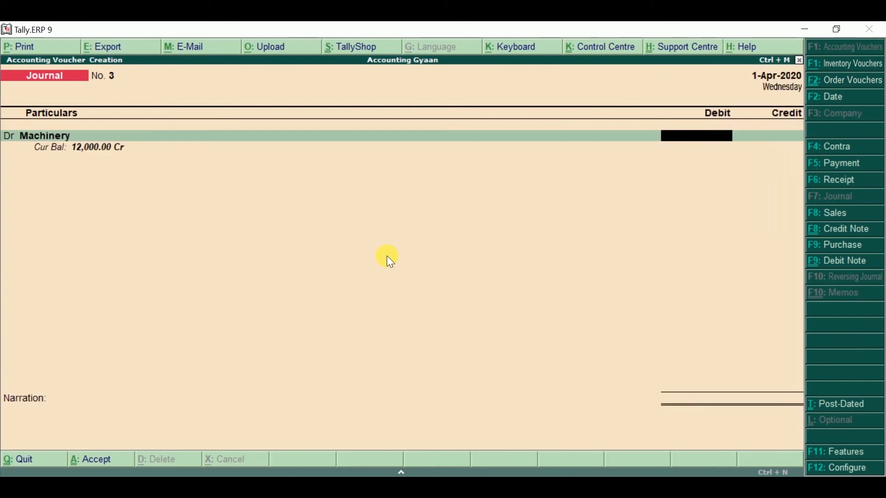
{"action": "key", "text": "alt+Tab"}
{"action": "key", "text": "alt+Tab"}
{"action": "type", "text": "5,"}
{"action": "type", "text": "00"}
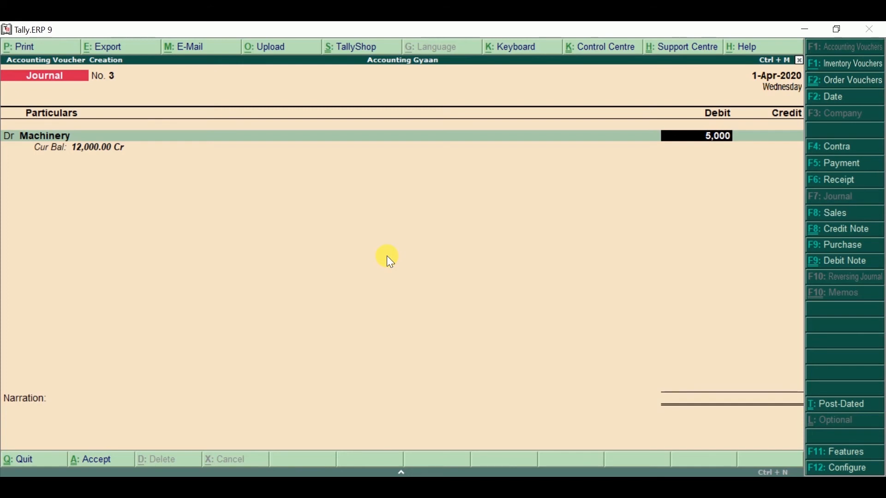
{"action": "type", "text": ",000"}
{"action": "key", "text": "Return"}
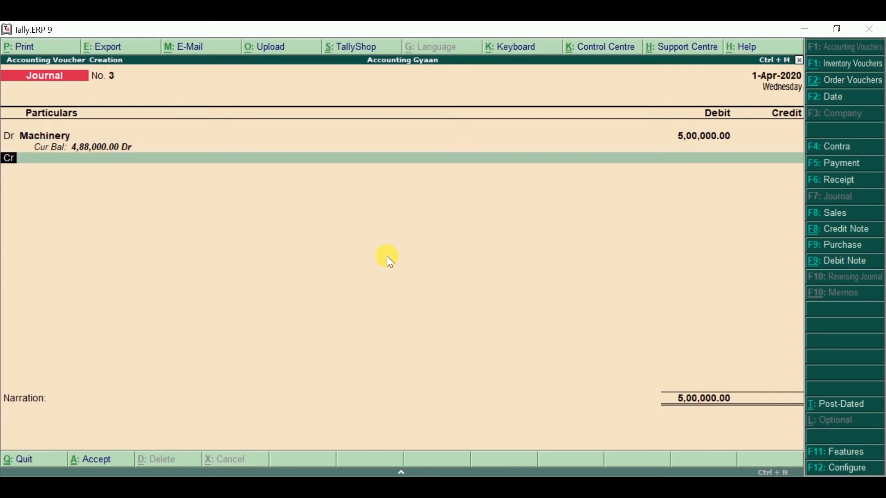
Step: Create a ledger named Infomachinery Ltd under Sundry Creditors from the voucher's credit line, keeping the other default details
{"action": "key", "text": "Return"}
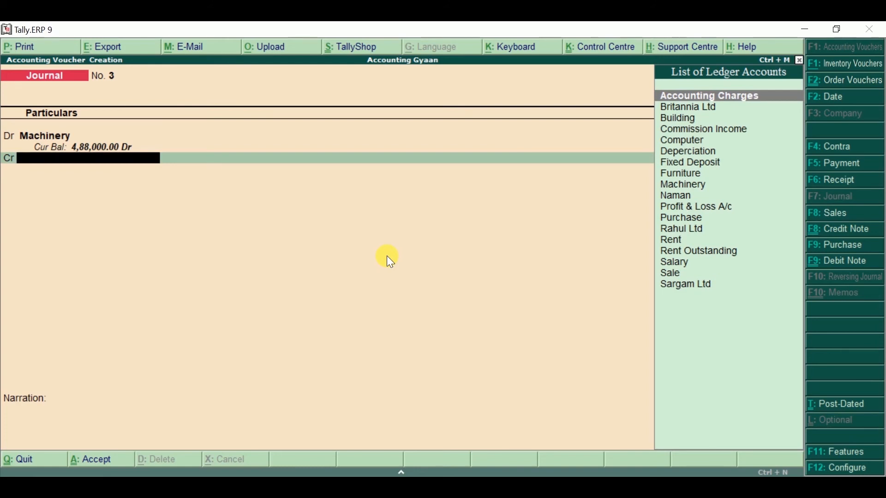
{"action": "key", "text": "alt+c"}
{"action": "type", "text": "Infomac"}
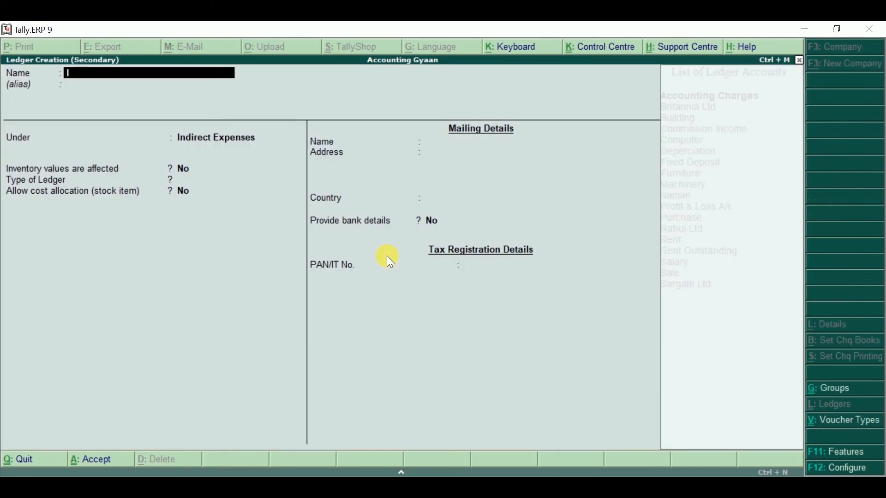
{"action": "type", "text": "hinery Ltd"}
{"action": "key", "text": "Return"}
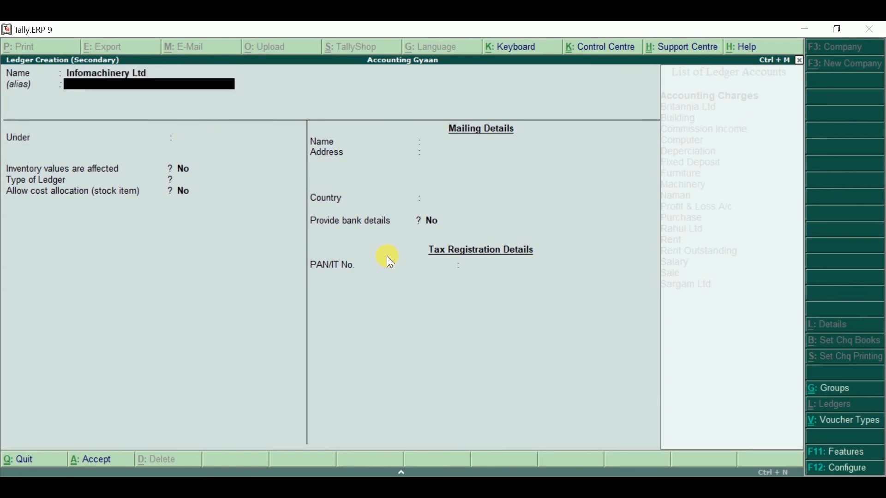
{"action": "key", "text": "Return"}
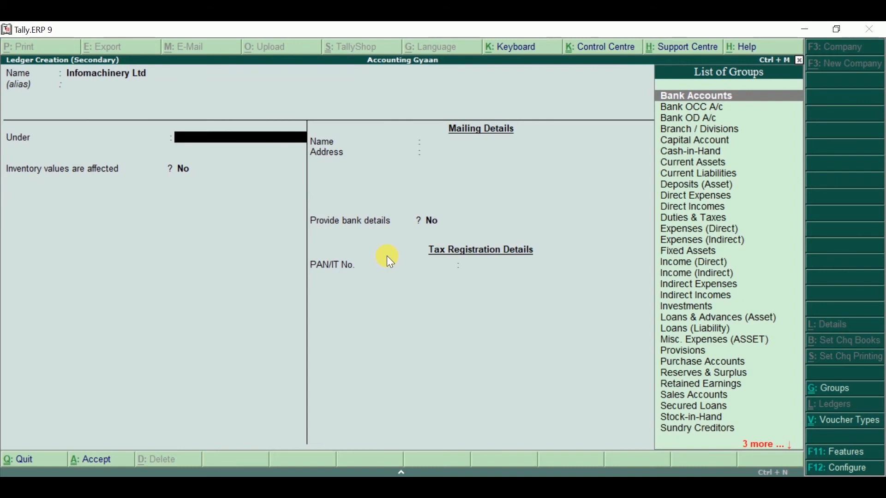
{"action": "type", "text": "Sundry"}
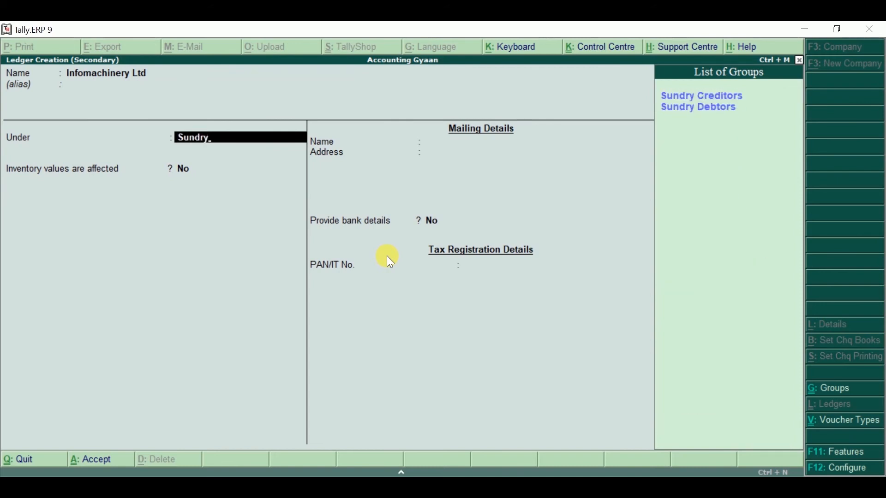
{"action": "key", "text": "Return"}
{"action": "key", "text": "Return"}
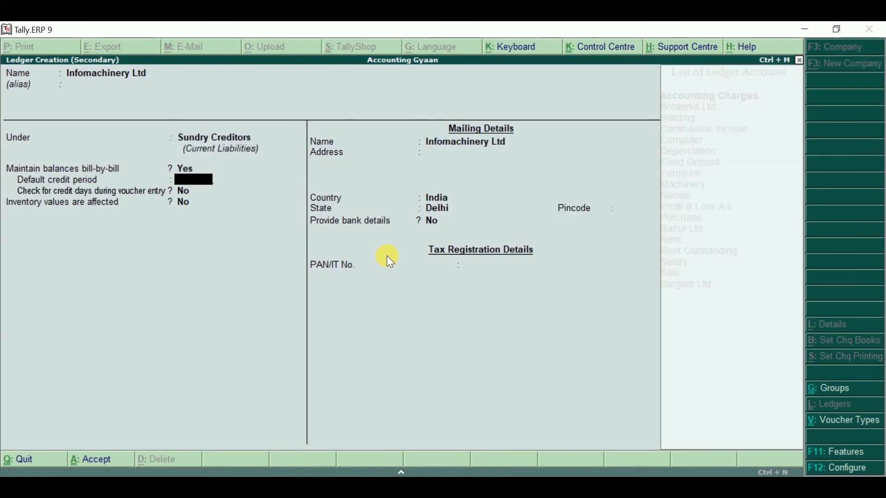
{"action": "key", "text": "Return"}
{"action": "key", "text": "Return"}
{"action": "key", "text": "Return"}
{"action": "key", "text": "Return"}
{"action": "key", "text": "Return"}
{"action": "key", "text": "Return"}
{"action": "key", "text": "Return"}
{"action": "key", "text": "Return"}
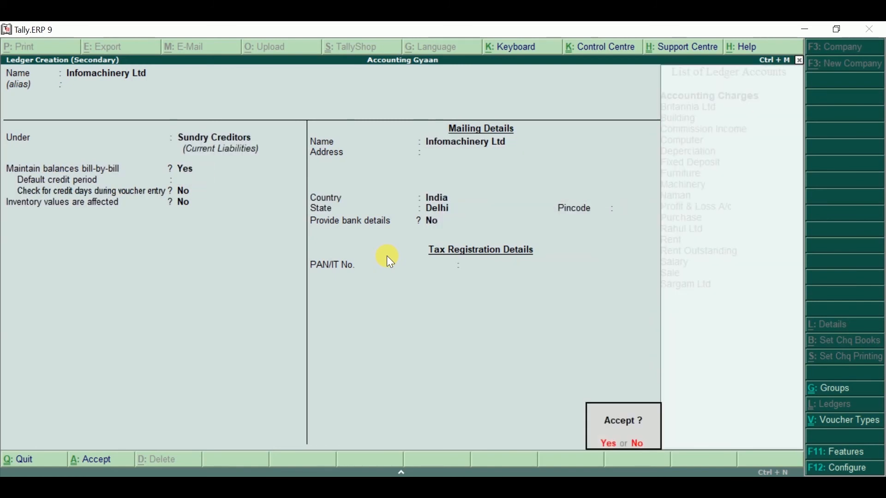
{"action": "key", "text": "Return"}
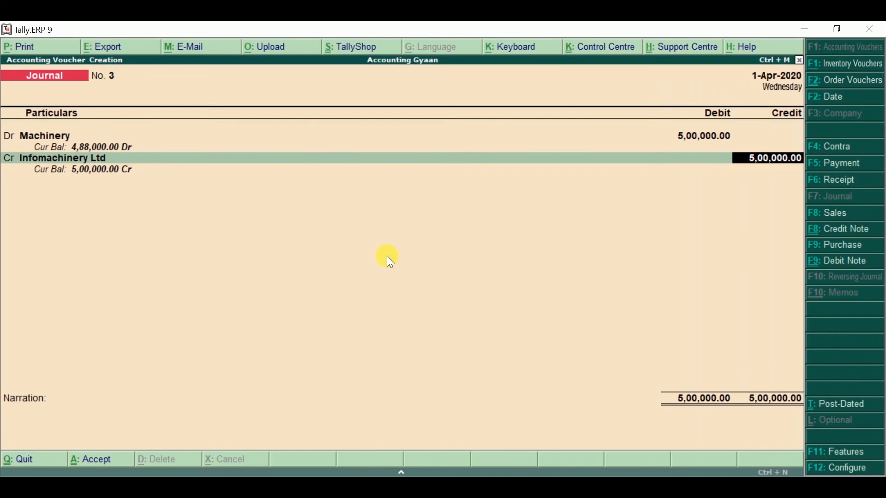
Step: Credit Infomachinery Ltd with 5,00,000, using On Account as the bill-wise reference for the full amount
{"action": "key", "text": "Return"}
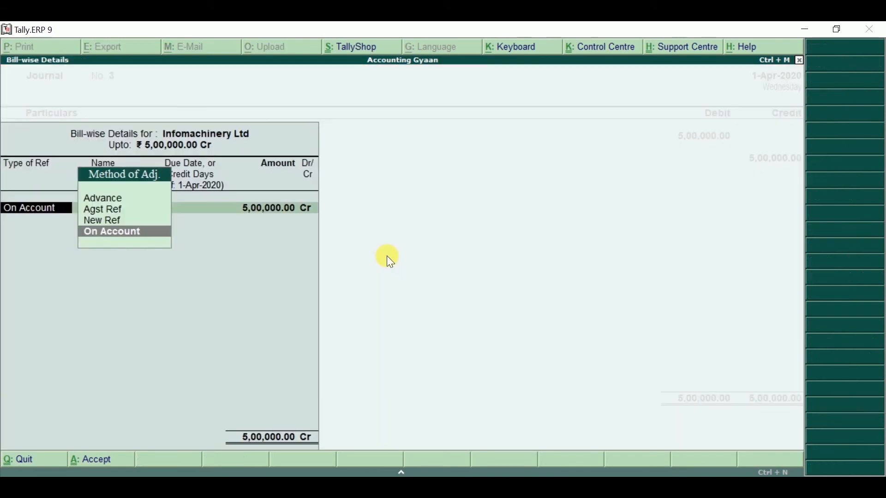
{"action": "key", "text": "Return"}
{"action": "key", "text": "Return"}
{"action": "key", "text": "Return"}
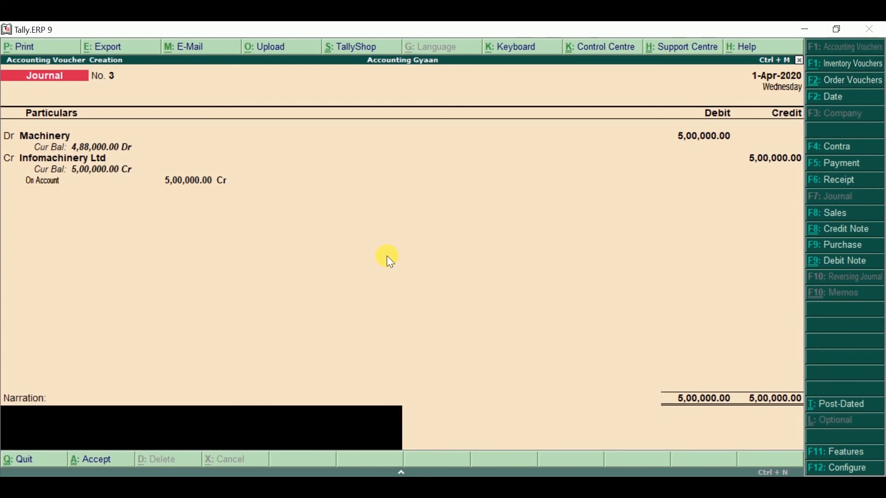
Step: Enter the narration "Being machinery purchased from infomachinery ltd on credit" and save the journal voucher
{"action": "type", "text": "Being ma"}
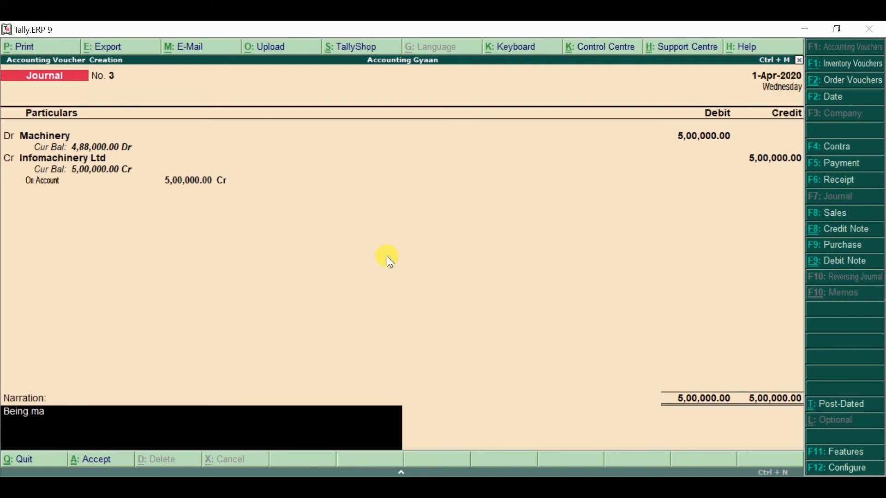
{"action": "type", "text": "chinery purchas"}
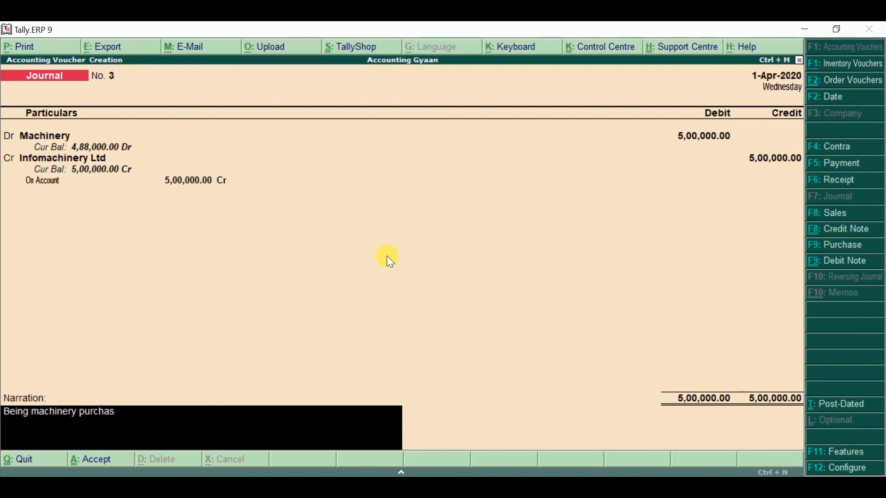
{"action": "type", "text": "ed from infomachinery"}
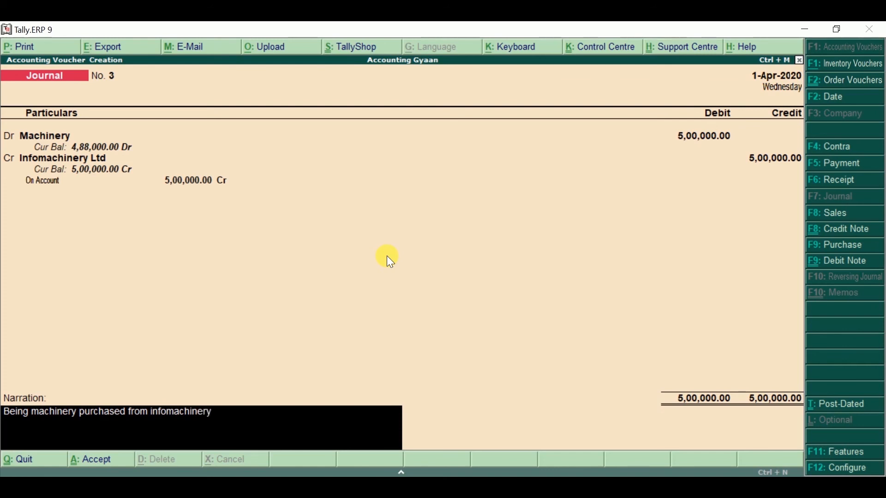
{"action": "type", "text": " ltd on credit"}
{"action": "key", "text": "Return"}
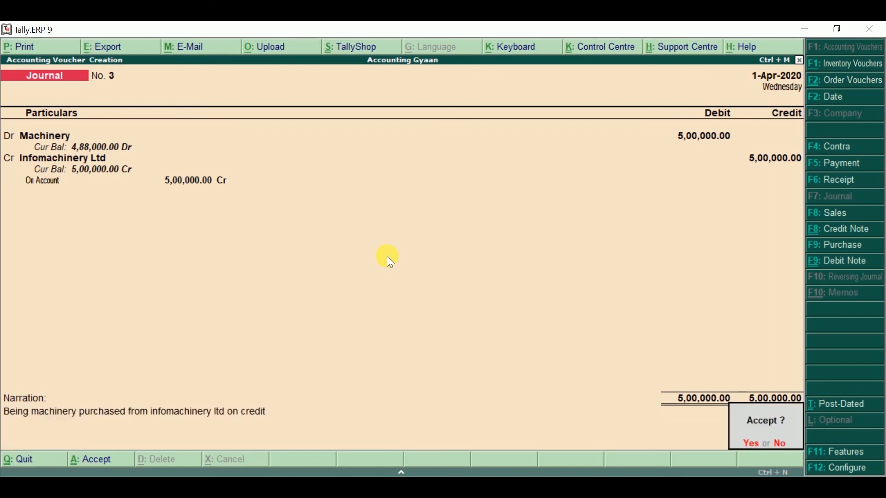
{"action": "key", "text": "Return"}
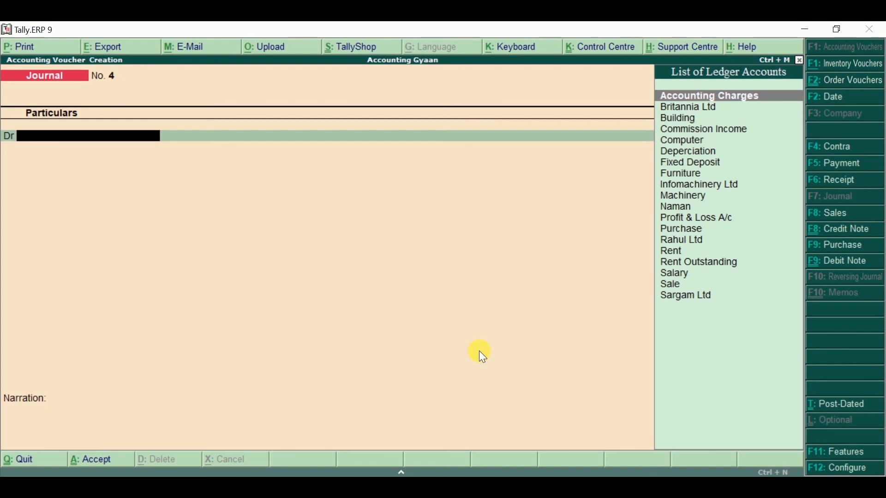
Step: Check which group the Rent Outstanding ledger belongs to from a new journal voucher's debit line, and quit the voucher without saving
{"action": "key", "text": "Down"}
{"action": "key", "text": "Down"}
{"action": "key", "text": "Down"}
{"action": "key", "text": "Down"}
{"action": "key", "text": "Down"}
{"action": "key", "text": "Down"}
{"action": "key", "text": "Down"}
{"action": "key", "text": "Down"}
{"action": "key", "text": "Down"}
{"action": "key", "text": "Down"}
{"action": "key", "text": "Down"}
{"action": "key", "text": "Down"}
{"action": "key", "text": "Down"}
{"action": "key", "text": "Down"}
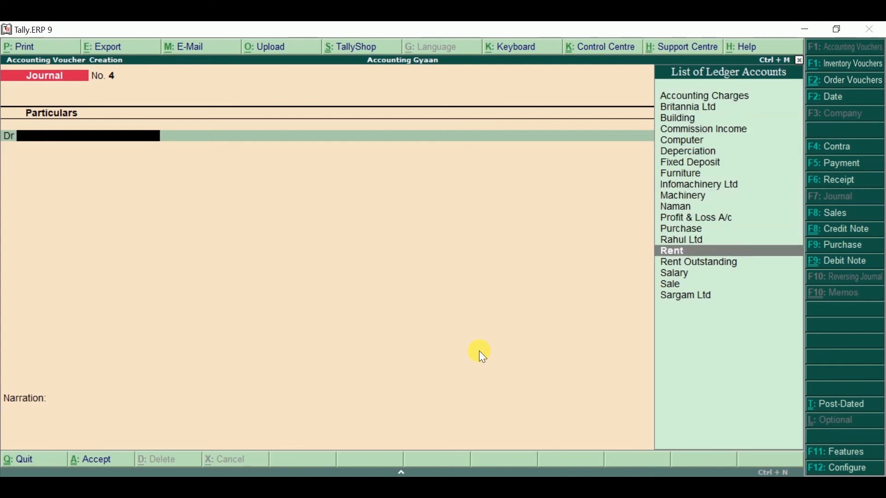
{"action": "key", "text": "Down"}
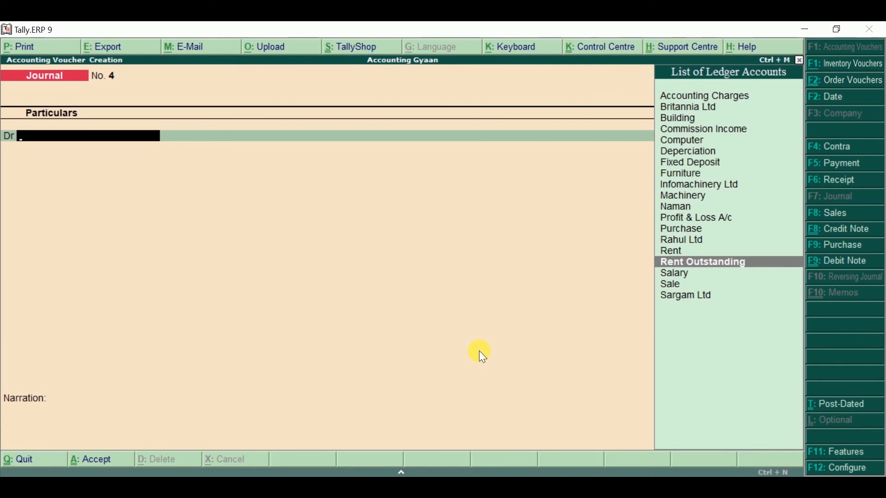
{"action": "key", "text": "Return"}
{"action": "key", "text": "BackSpace"}
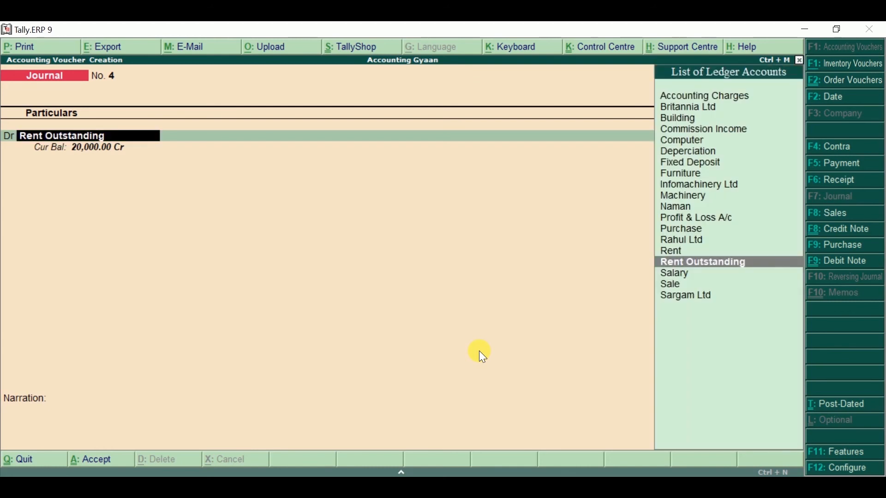
{"action": "key", "text": "ctrl+Return"}
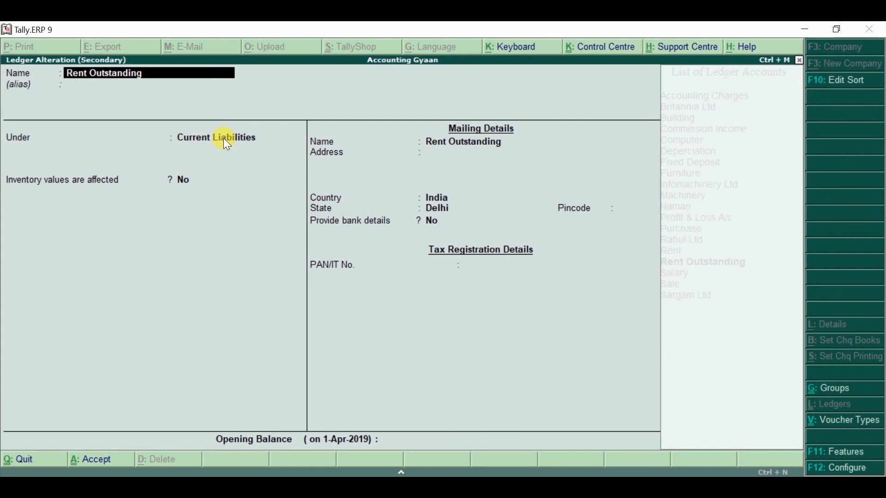
{"action": "key", "text": "Escape"}
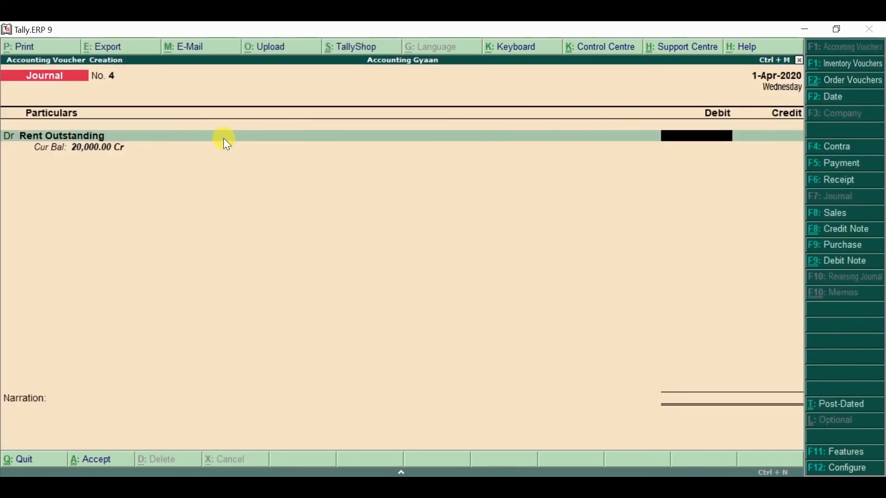
{"action": "key", "text": "Escape"}
{"action": "key", "text": "y"}
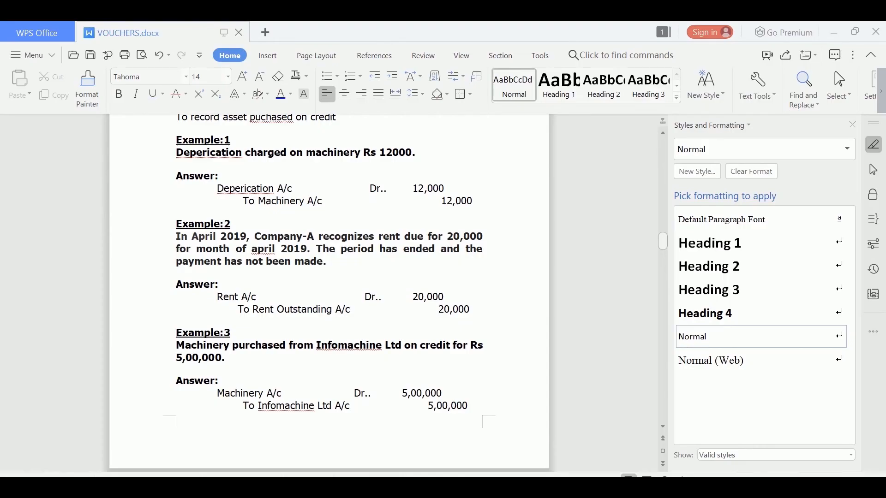
Step: Review the Specimen/Format of Journal Voucher section of VOUCHERS.docx in WPS Office
{"action": "scroll", "coordinate": [662, 426], "scroll_direction": "down", "scroll_amount": 5}
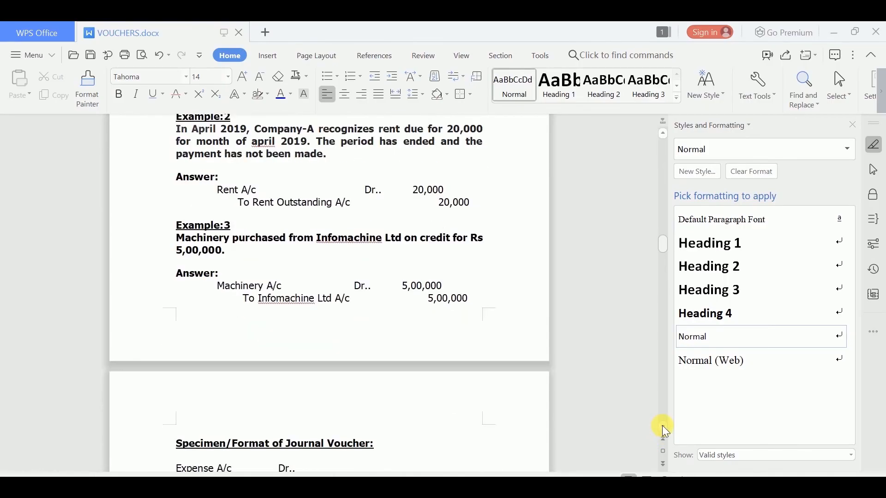
{"action": "scroll", "coordinate": [663, 426], "scroll_direction": "down", "scroll_amount": 4}
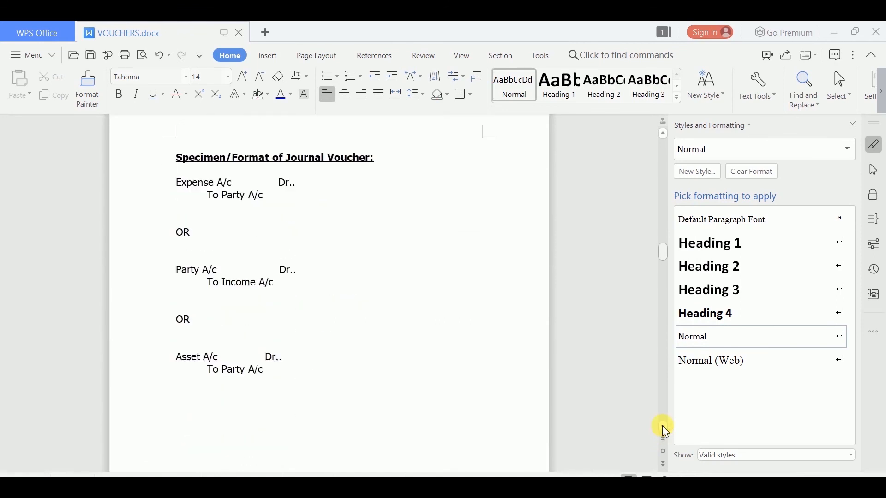